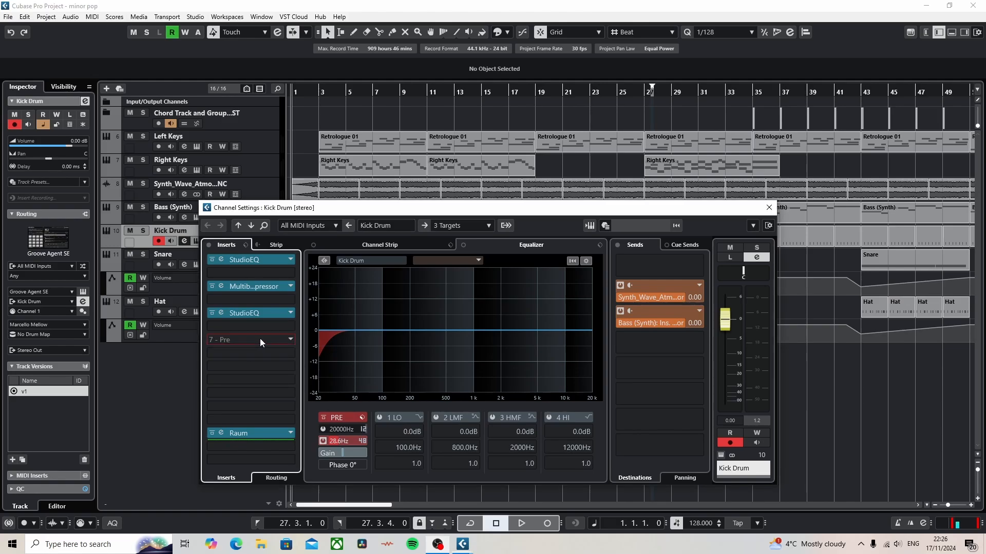
Browse the Dynamics effects available for empty insert slot 7 on the Kick Drum channel, closing the list without choosing one.
left_click(259, 338)
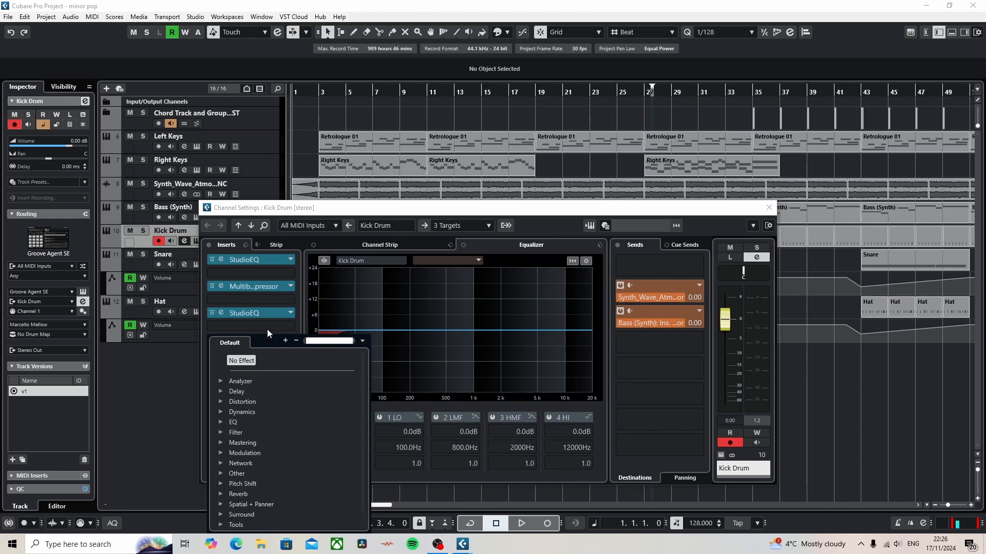
scroll(254, 417, "down", 1)
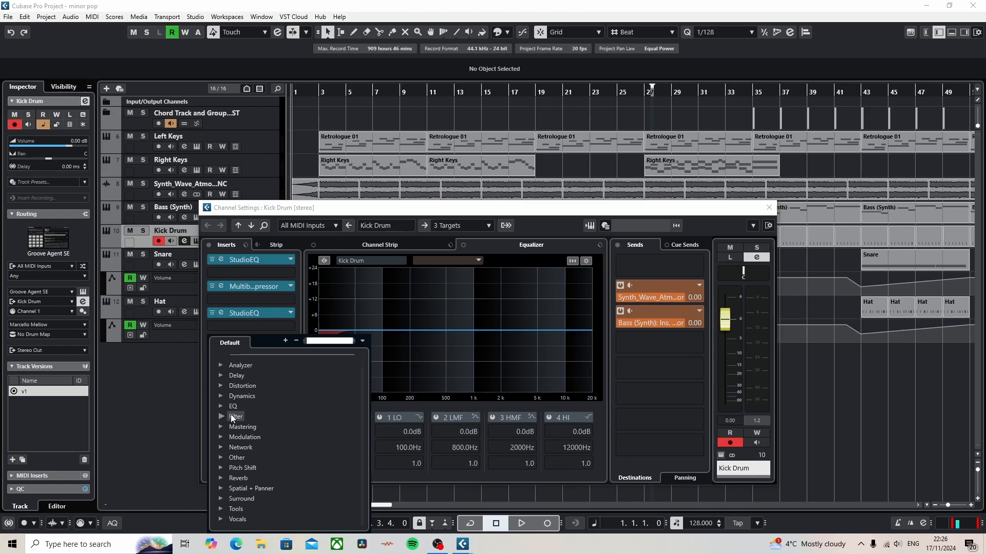
left_click(220, 396)
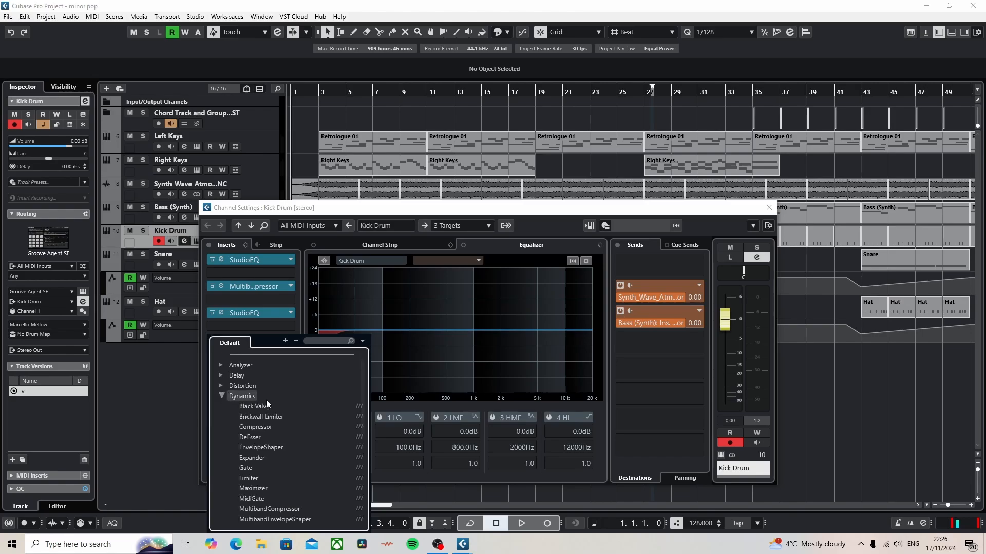
scroll(261, 417, "down", 3)
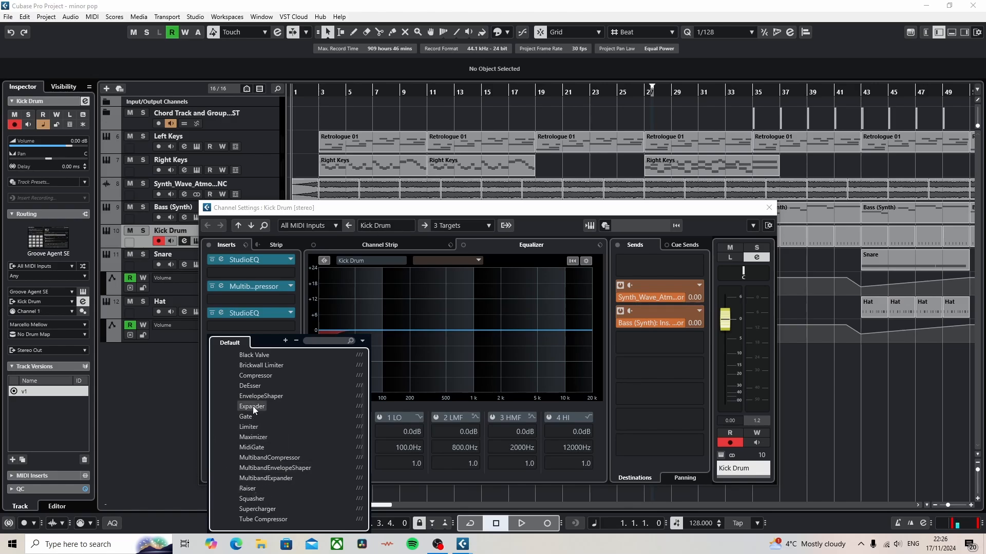
left_click(253, 327)
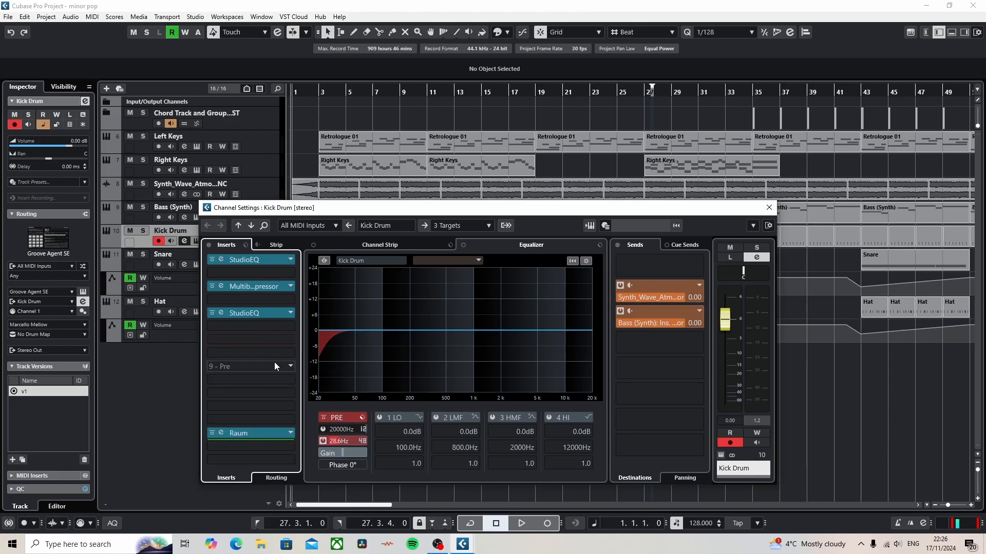
Examine the settings of the first StudioEQ and the MultibandCompressor among the Kick Drum channel's inserts.
left_click(259, 262)
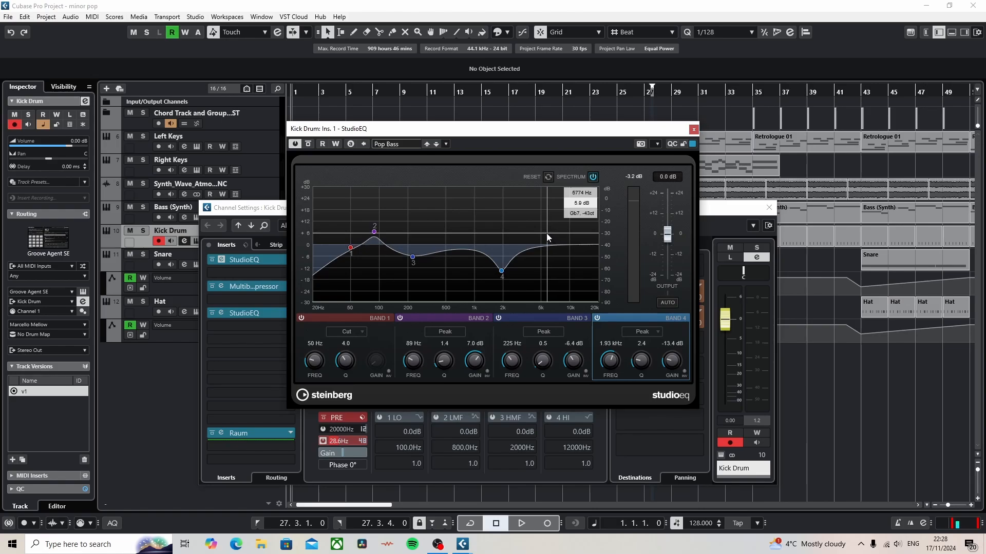
left_click(694, 129)
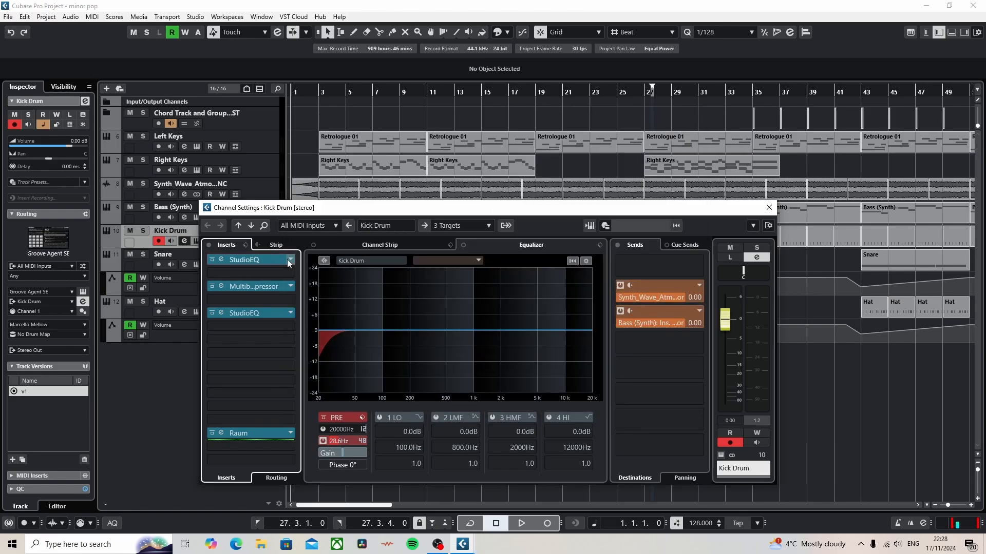
left_click(247, 286)
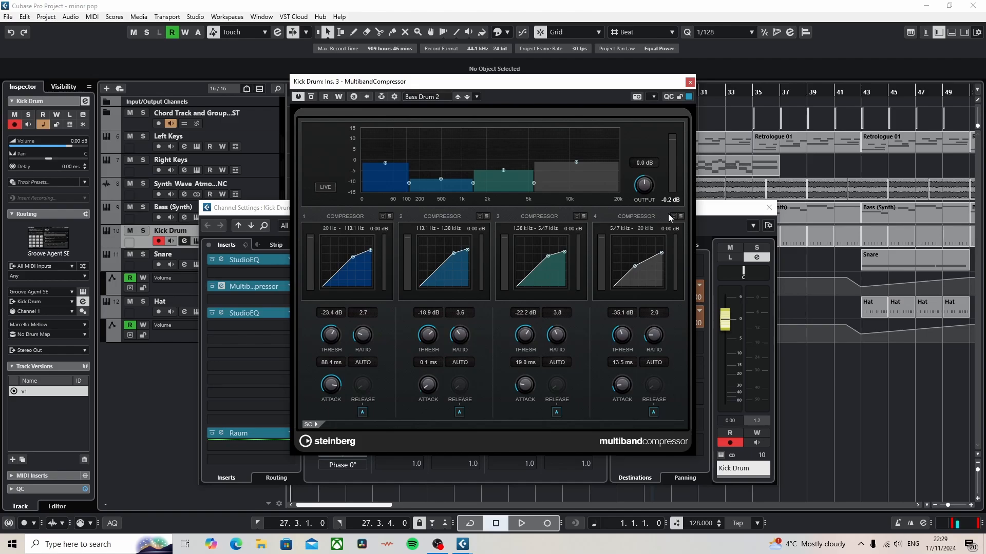
left_click(690, 82)
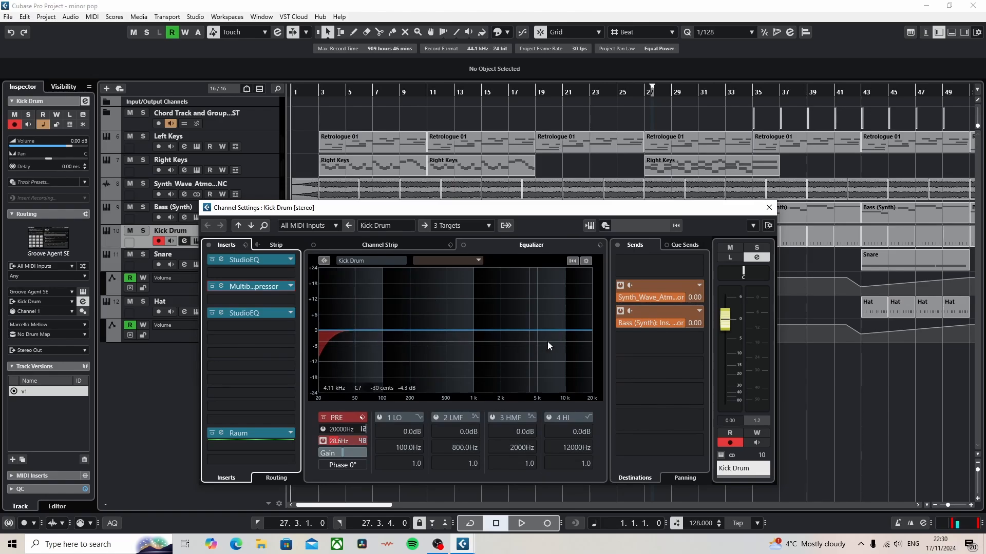
Examine the second StudioEQ and the Raum reverb on the Kick Drum channel, and close its channel settings.
left_click(250, 314)
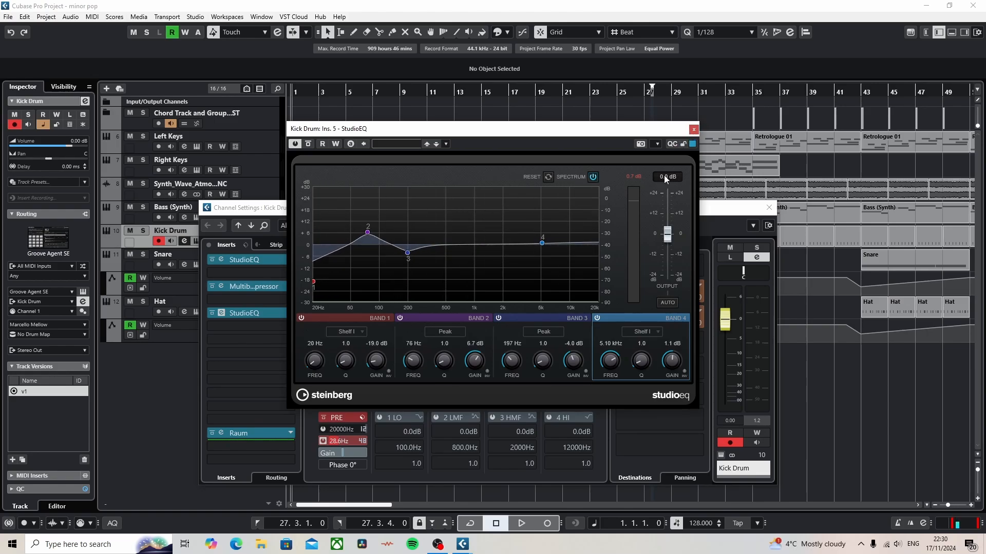
left_click(693, 129)
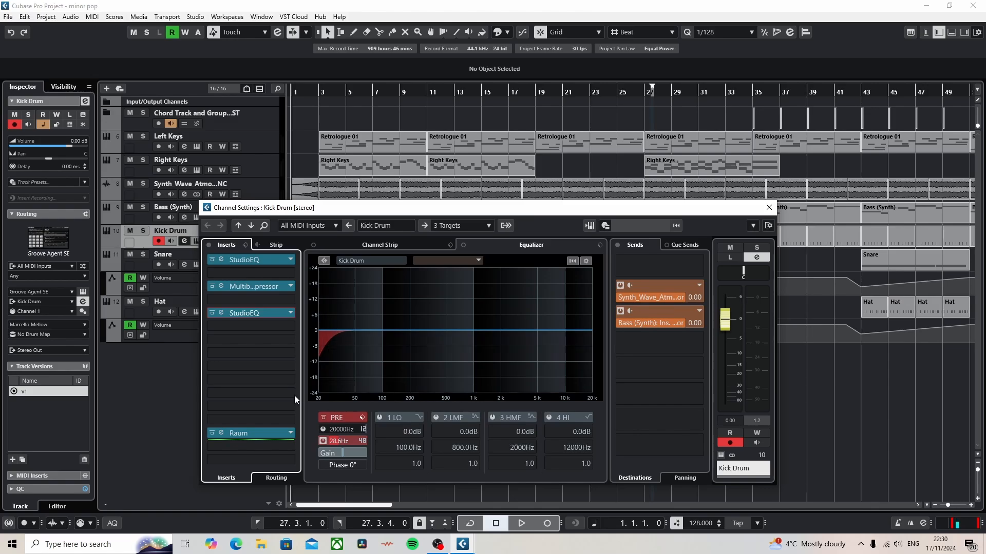
left_click(255, 433)
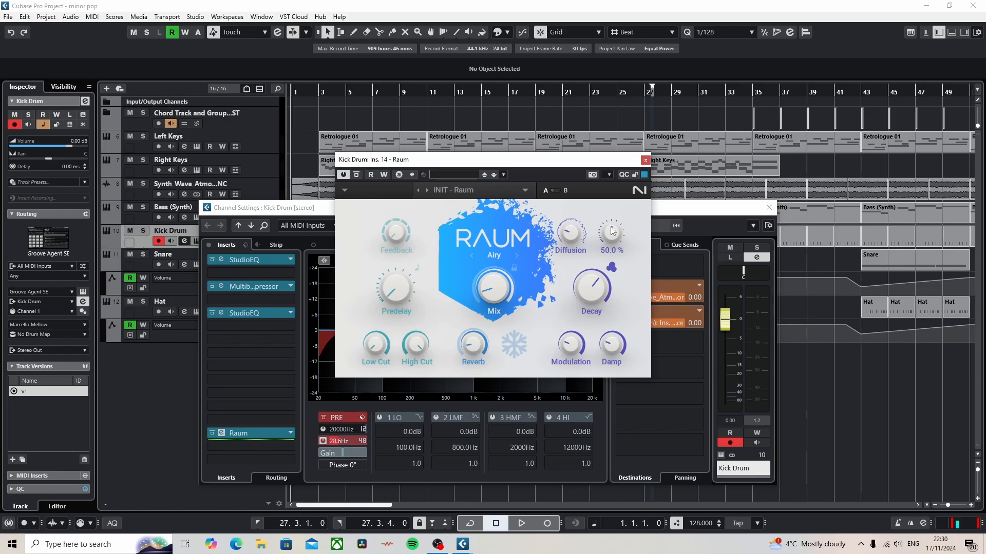
left_click(645, 161)
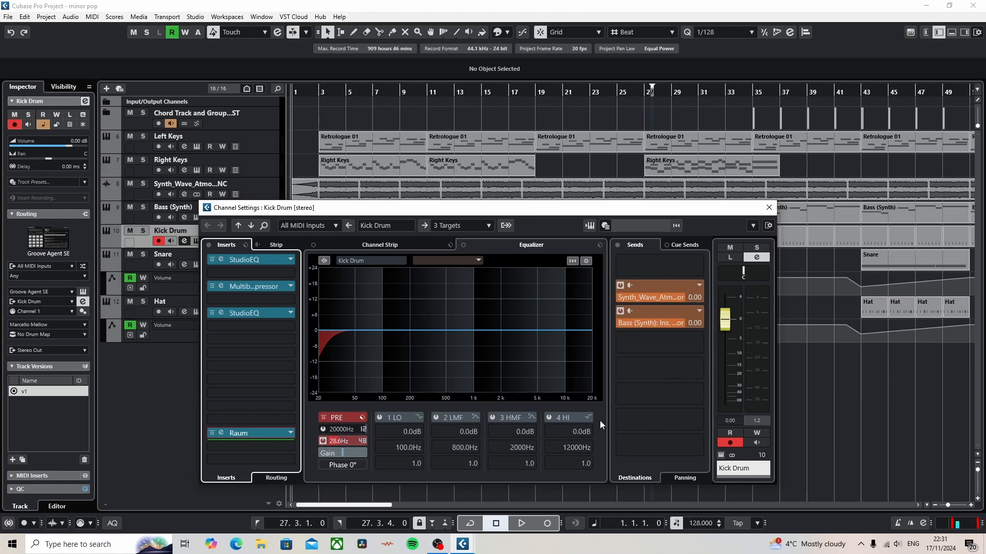
left_click(768, 208)
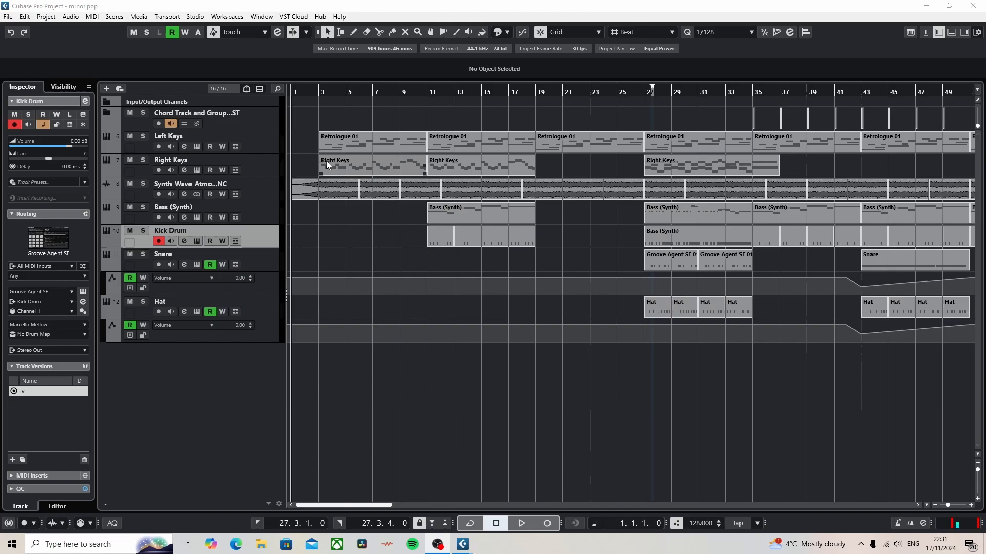
Play the arrangement from bar 10 through the first kick drum and bass section, stopping at bar 19.
left_click(424, 92)
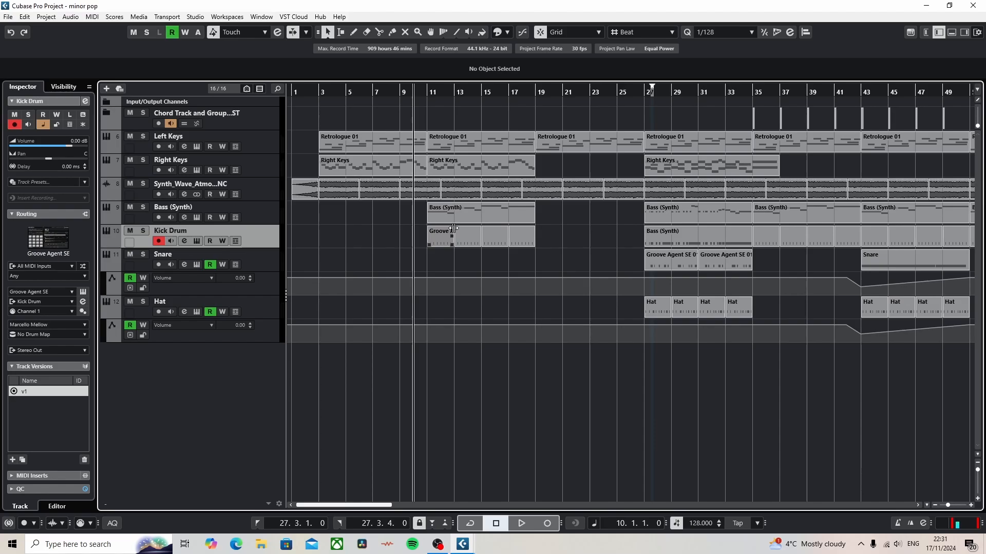
key("space")
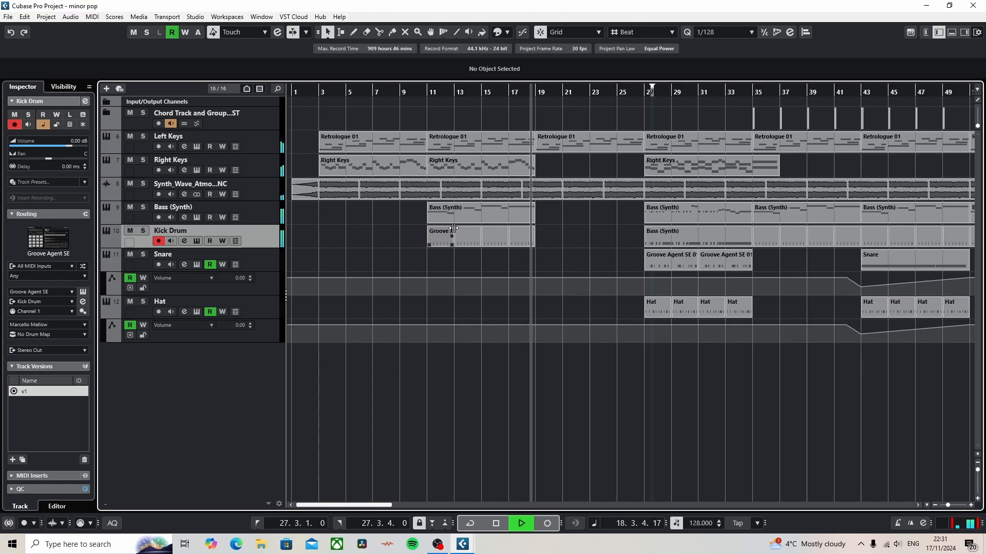
key("space")
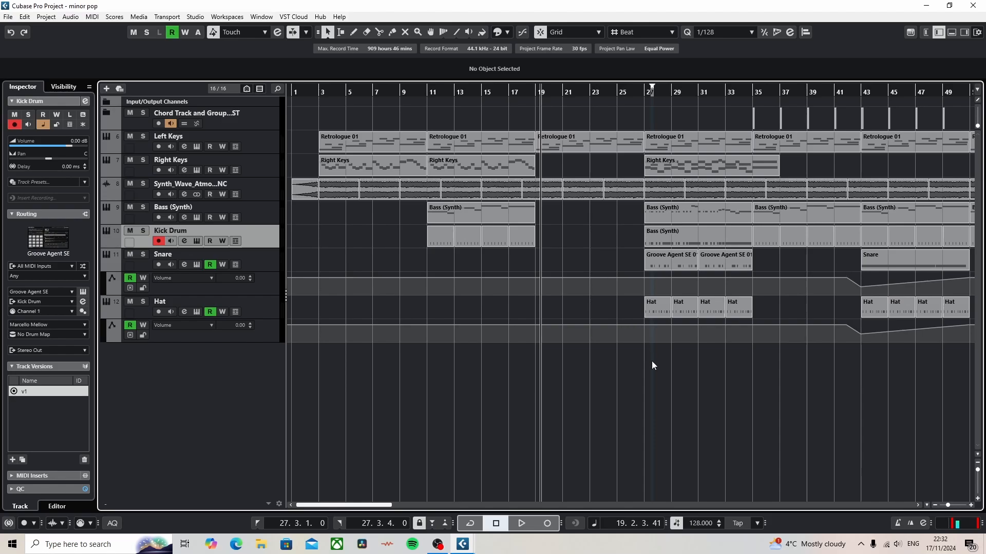
Play the arrangement from bar 41, beat 4, through the snare and hat volume build-up, stopping at bar 53.
left_click_drag(971, 394, 977, 391)
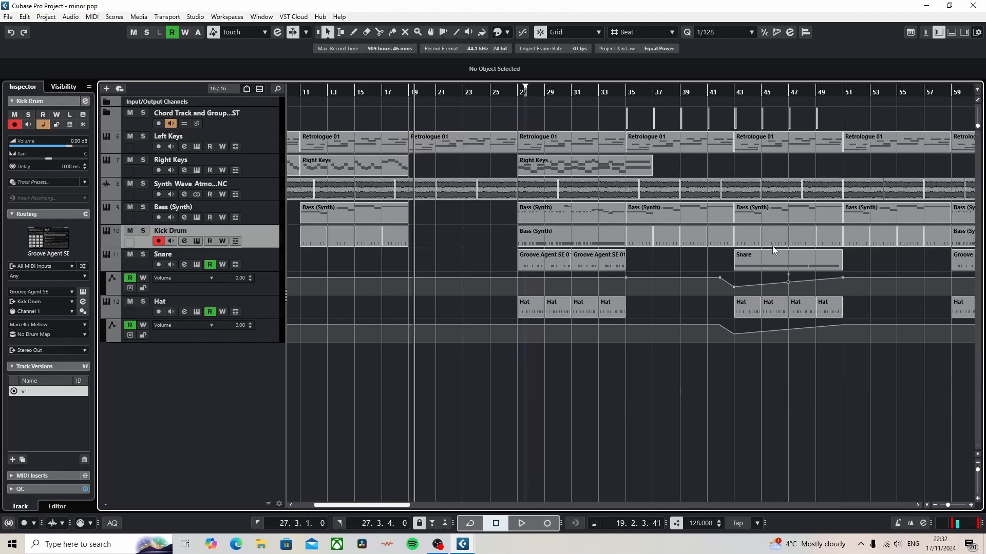
left_click_drag(648, 93, 716, 94)
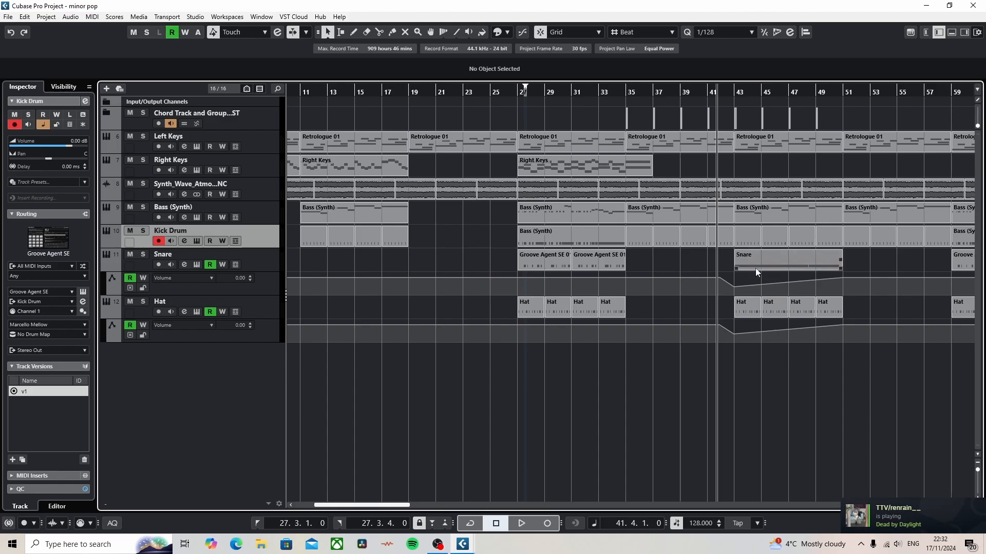
key("space")
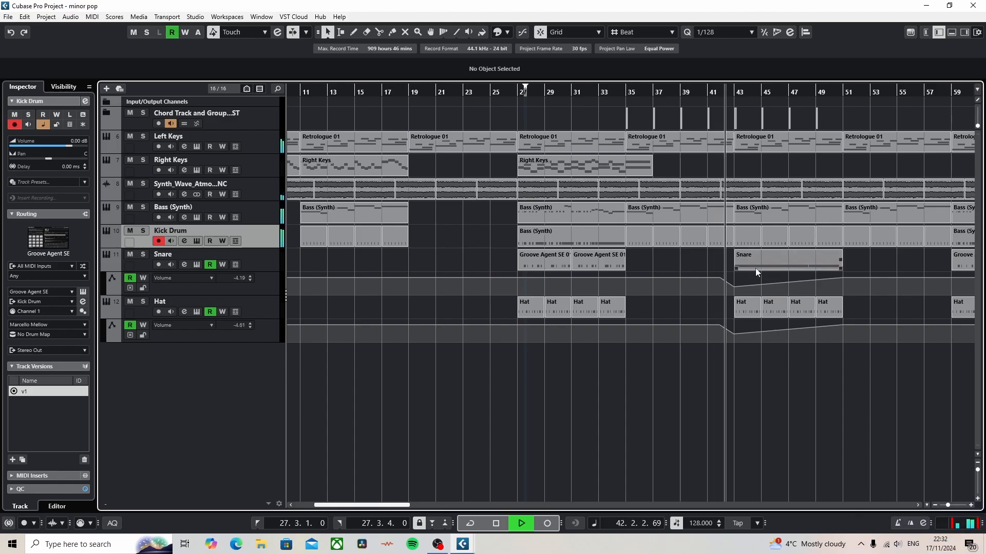
left_click(250, 126)
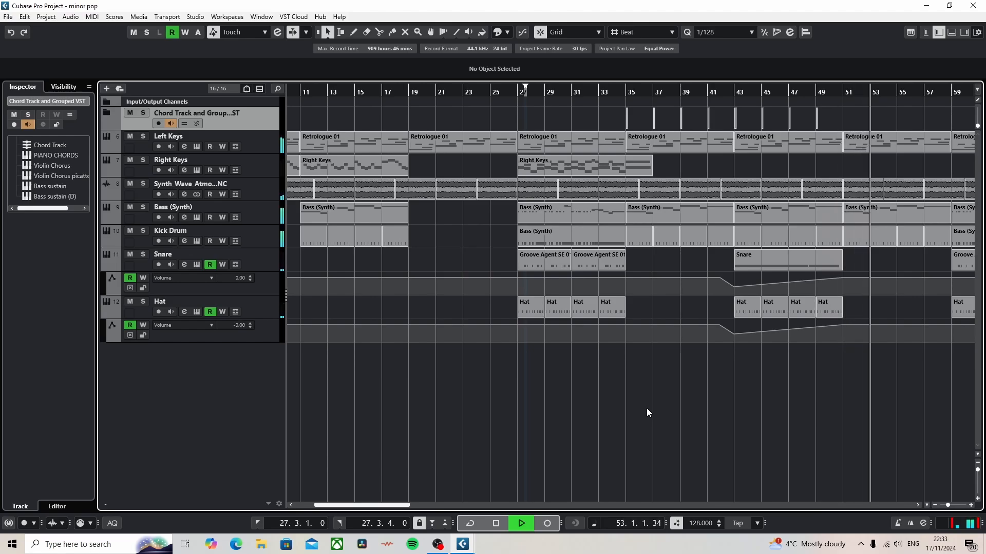
key("space")
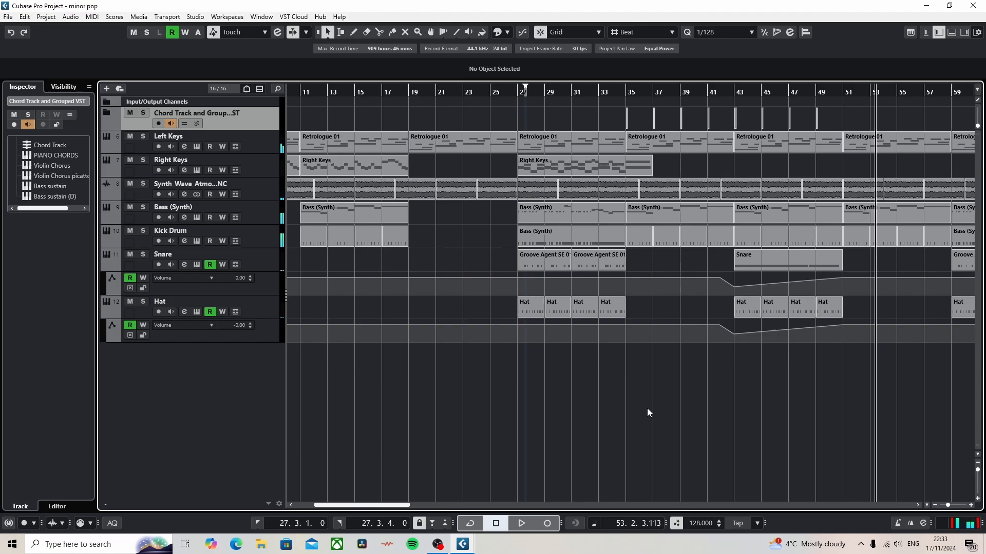
View the insert effects in the Hat and Snare channel settings, closing each window after checking it.
left_click(185, 312)
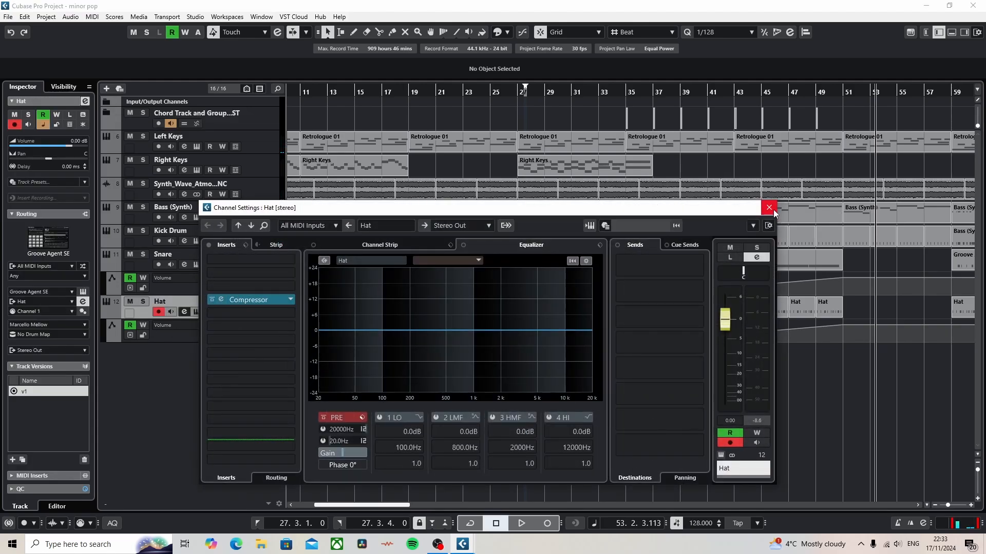
left_click(769, 208)
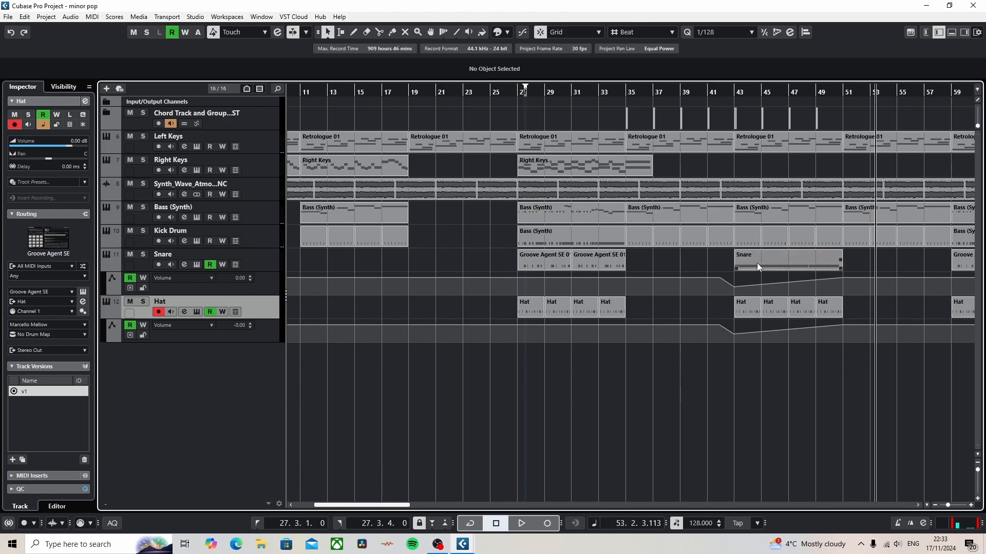
left_click(183, 265)
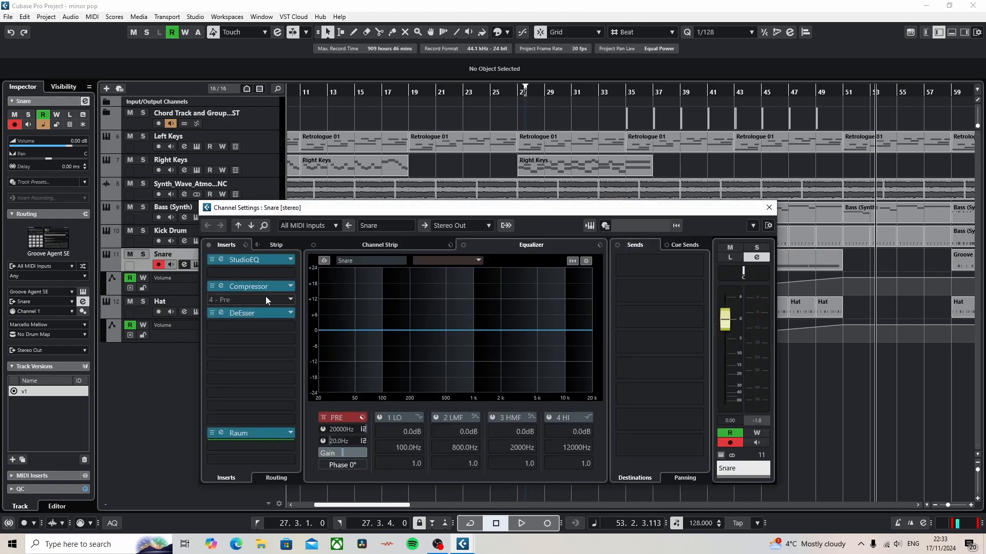
left_click(768, 209)
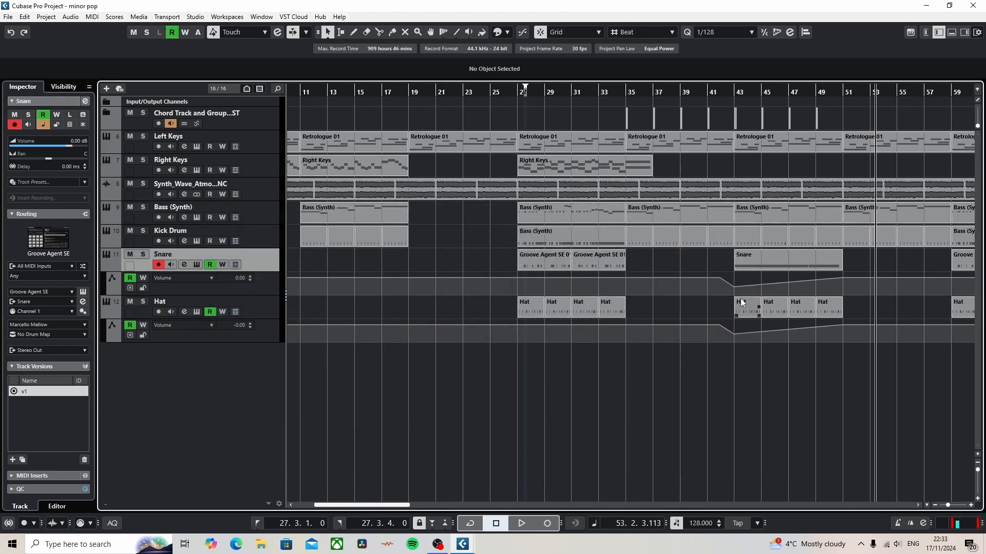
Place the playback position at bar 42, beat 2, and check the Kick Drum track's channel settings.
left_click(266, 240)
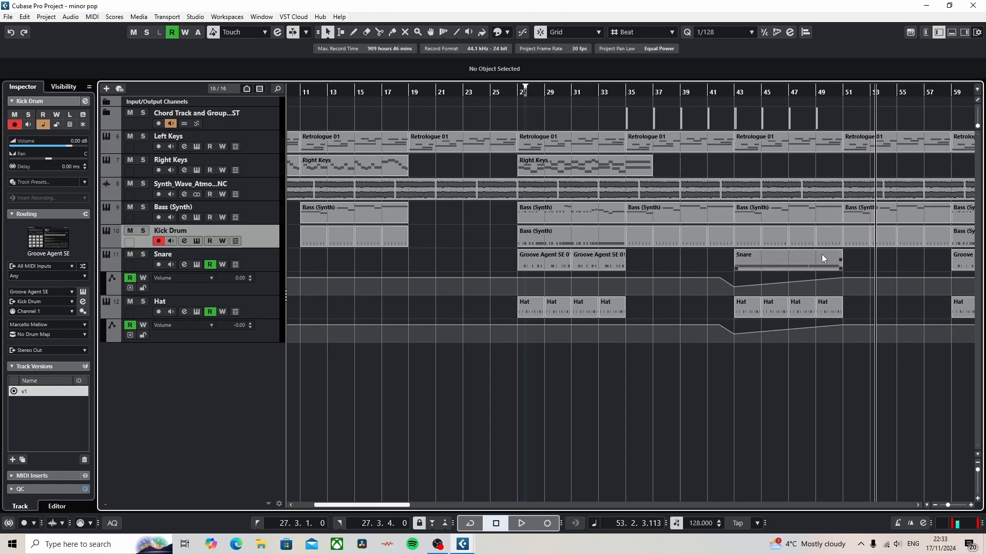
left_click_drag(794, 87, 736, 123)
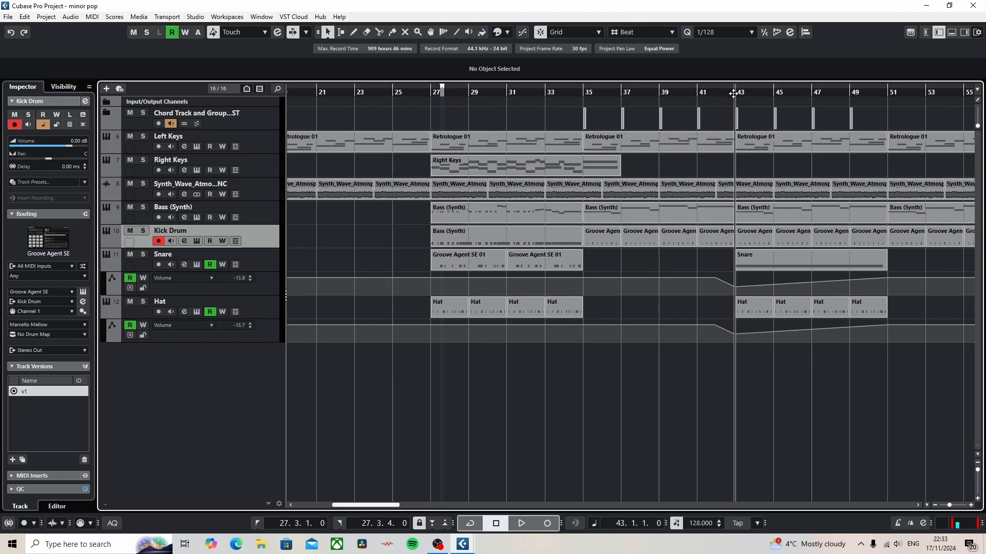
left_click_drag(731, 92, 720, 93)
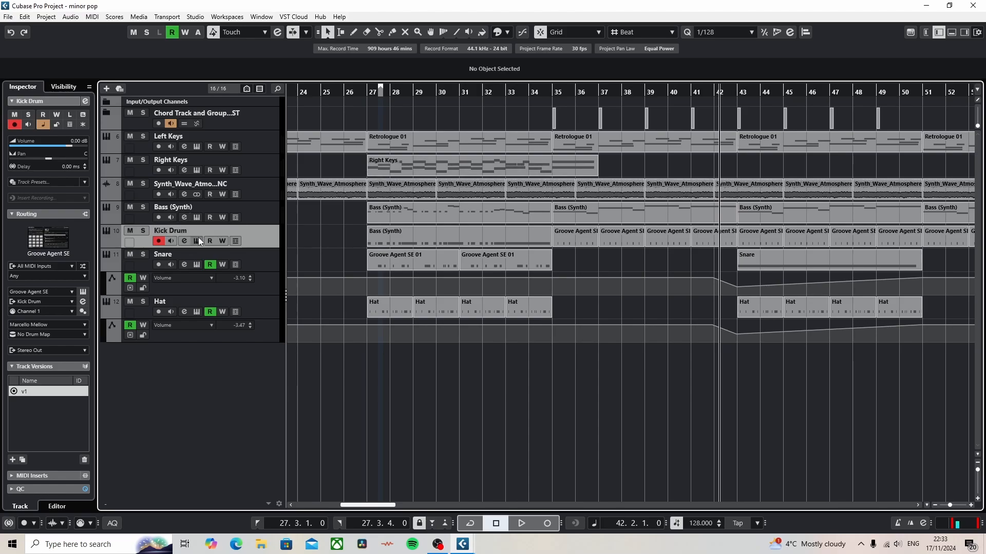
left_click(183, 241)
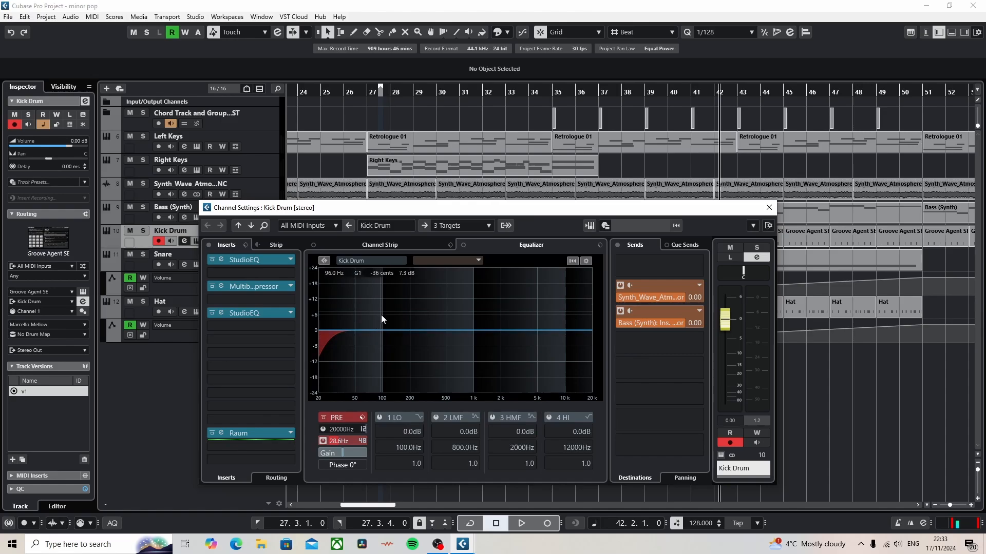
left_click(768, 207)
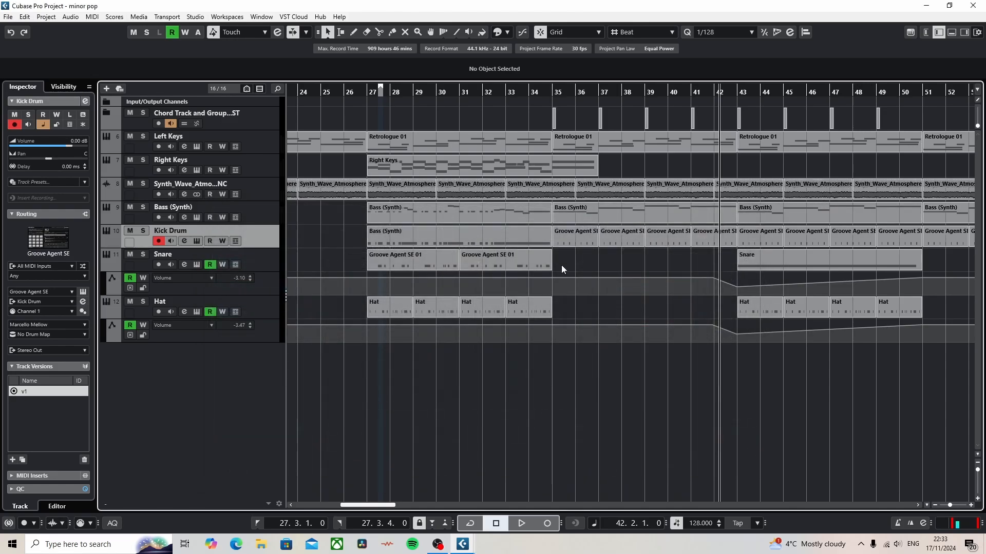
Examine the StudioEQ curve on the Snare channel's first insert, and close the channel settings.
left_click(183, 264)
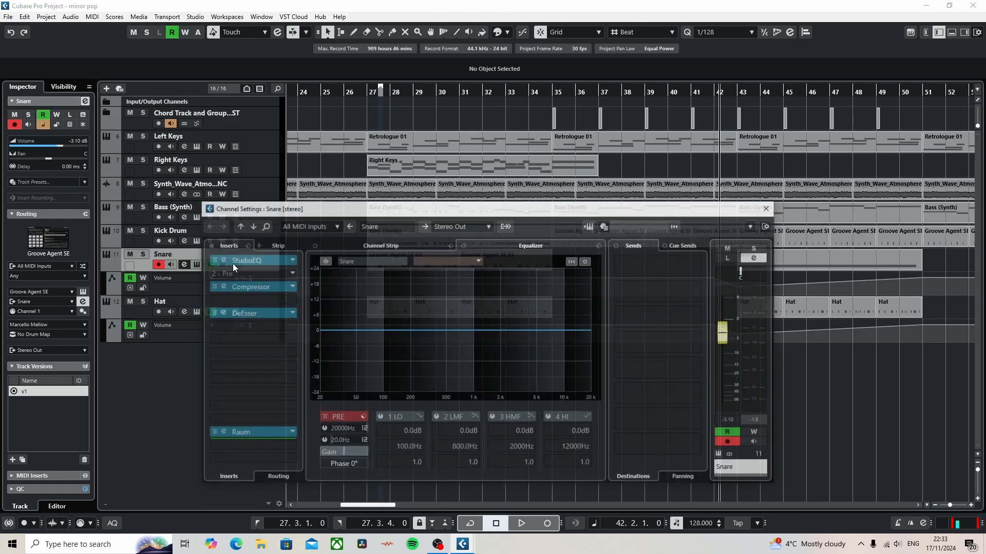
left_click(233, 261)
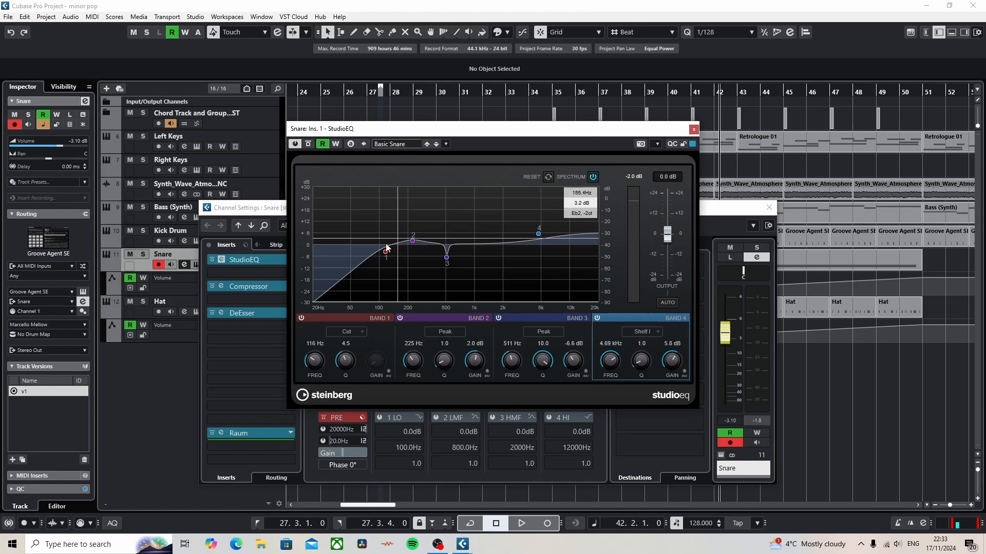
left_click(693, 130)
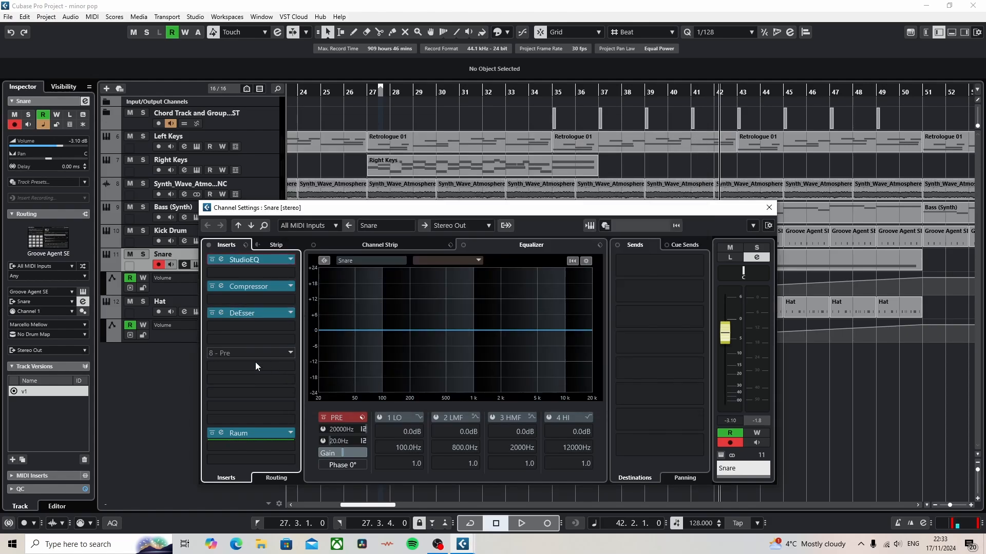
left_click(768, 208)
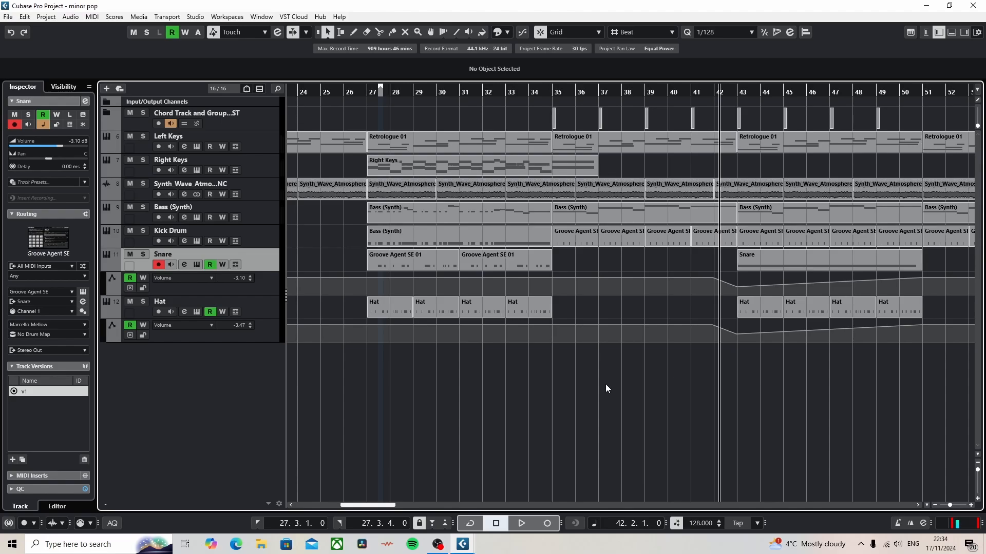
Check the Bass (Synth) channel's inserts, close its settings, and start playback from around bar 9.
left_click(186, 218)
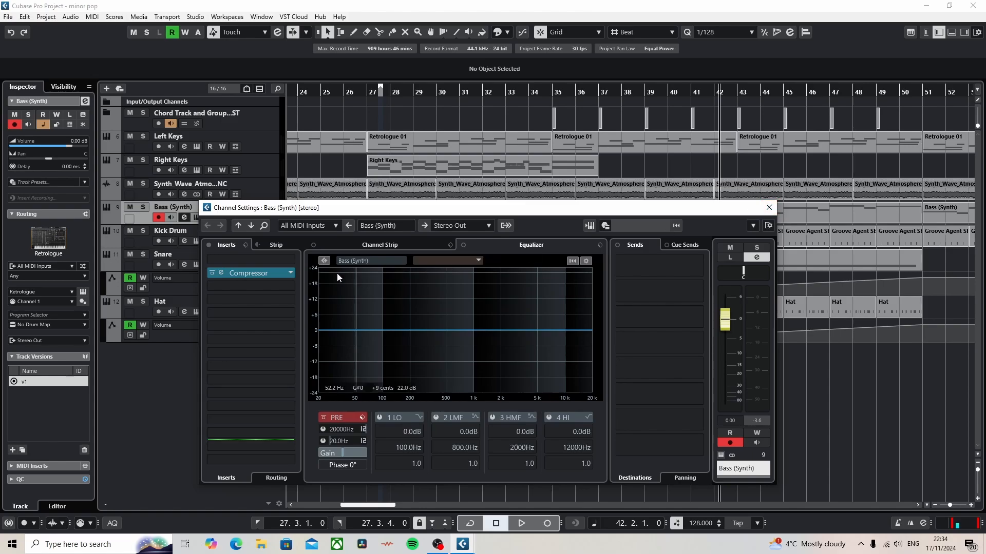
left_click(769, 209)
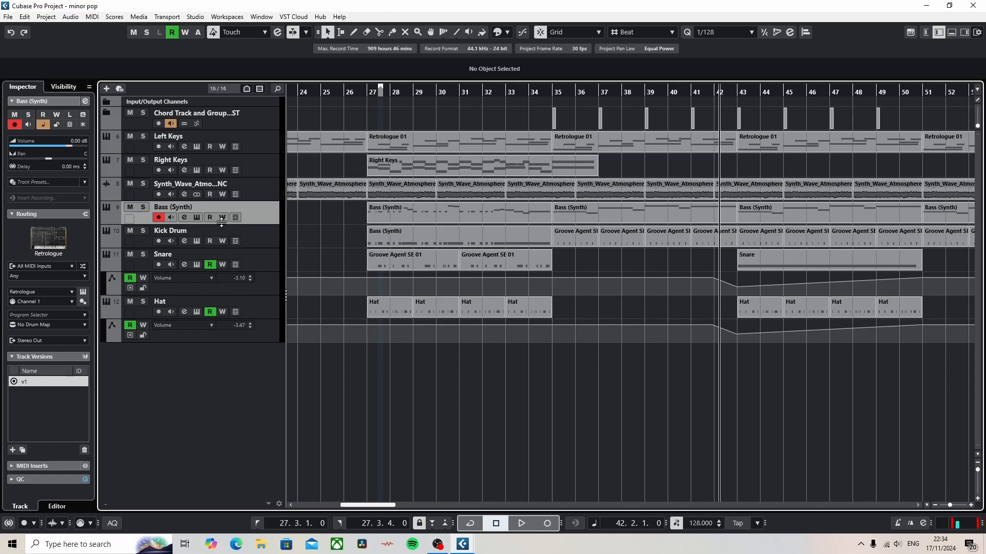
left_click_drag(382, 97, 490, 104)
key("space")
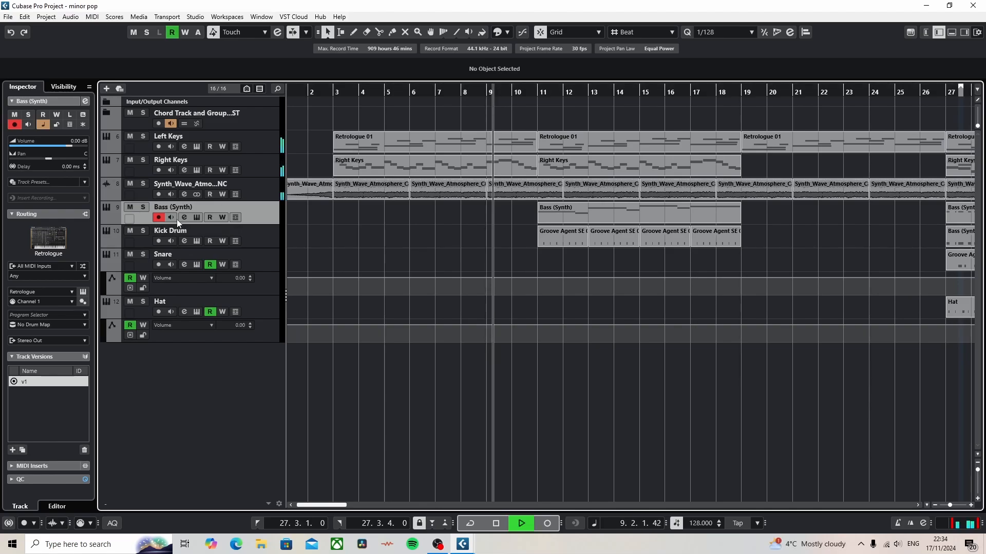
Move the Compressor down in the Bass (Synth) inserts and add a StudioEQ in the slot directly above it.
left_click(184, 218)
left_click_drag(236, 275, 237, 301)
left_click(234, 285)
left_click(241, 346)
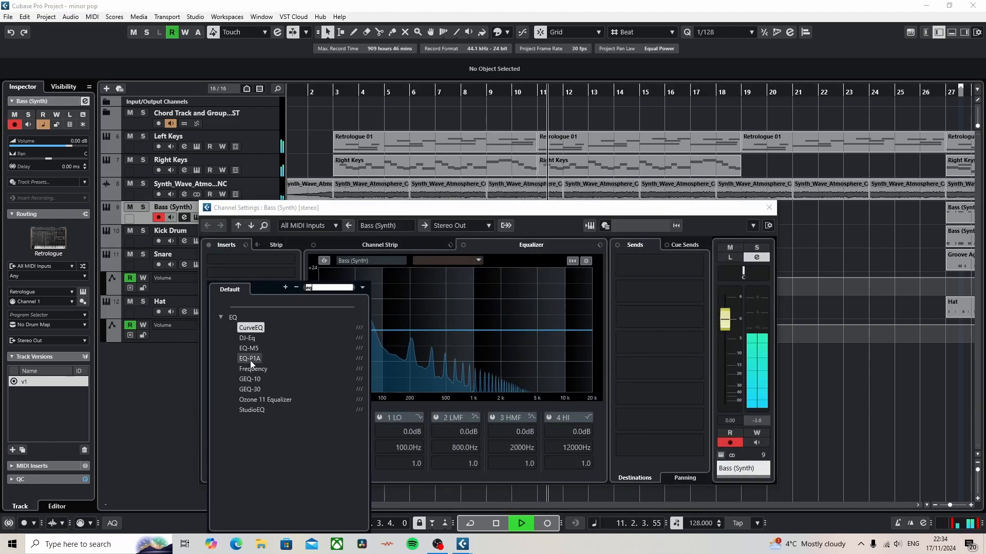
left_click(255, 411)
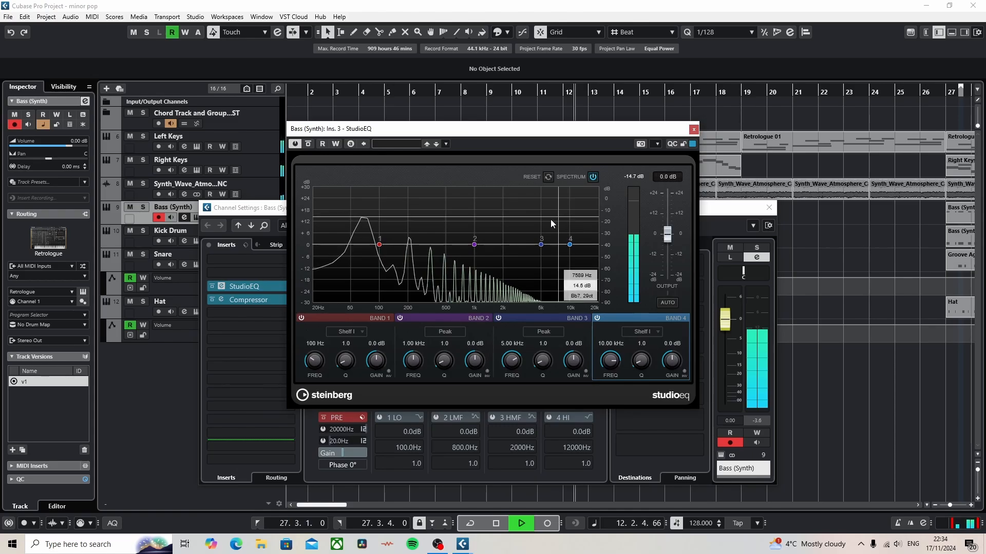
Set StudioEQ band 1 to Shelf III at about 81 Hz, -12.3 dB, and boost band 2 about 8.8 dB at 141 Hz.
left_click_drag(380, 249, 312, 275)
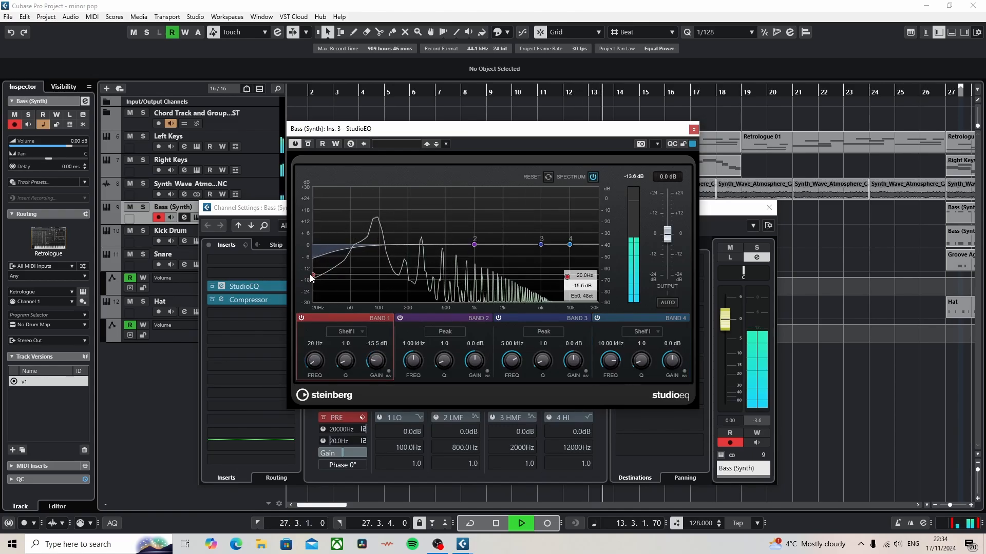
left_click_drag(474, 245, 389, 242)
left_click_drag(318, 278, 368, 273)
left_click(360, 332)
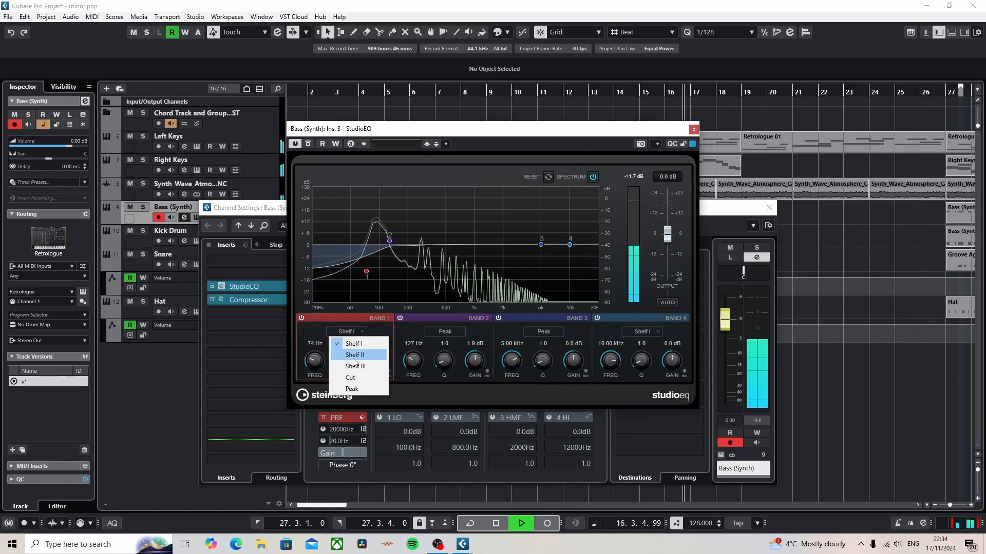
left_click(354, 364)
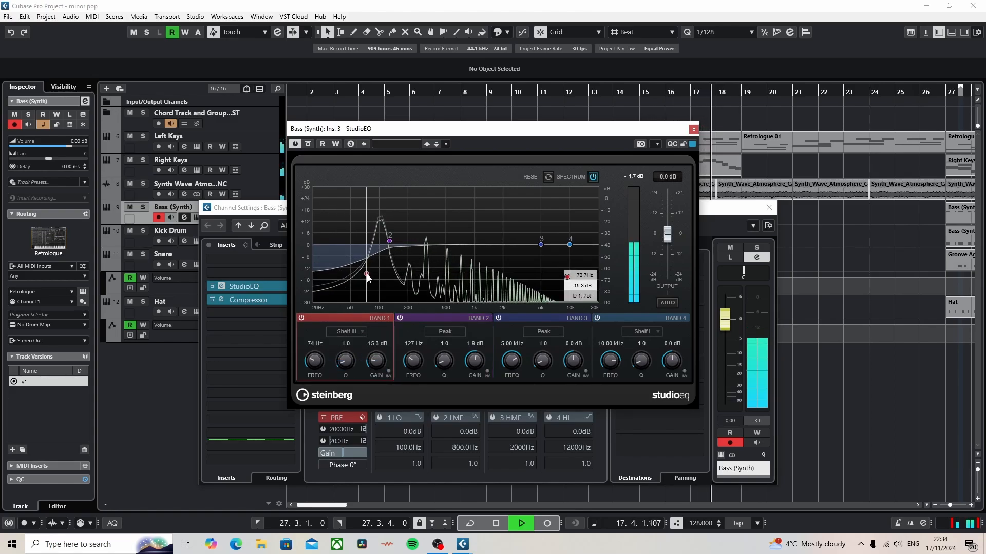
left_click_drag(367, 271, 393, 227)
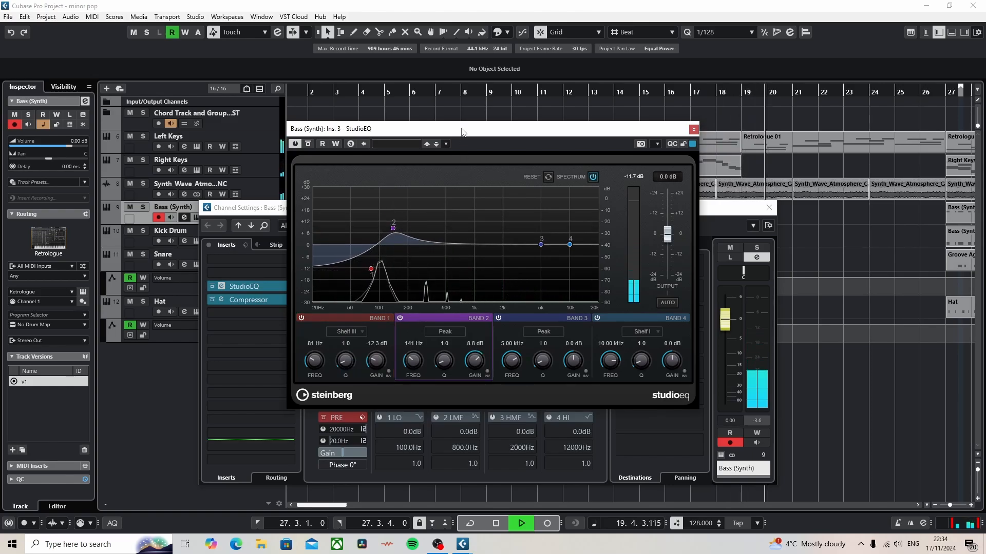
Replay from around bar 9, setting band 3 to about -2.9 dB at 357 Hz and band 2 to 7.5 dB at 134 Hz.
left_click_drag(390, 128, 362, 227)
left_click(497, 101)
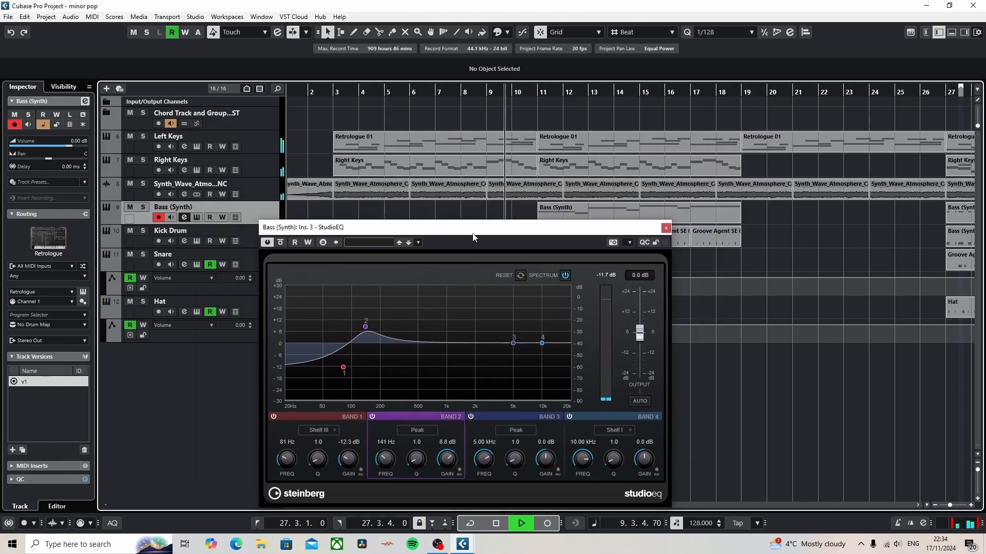
left_click_drag(472, 227, 441, 152)
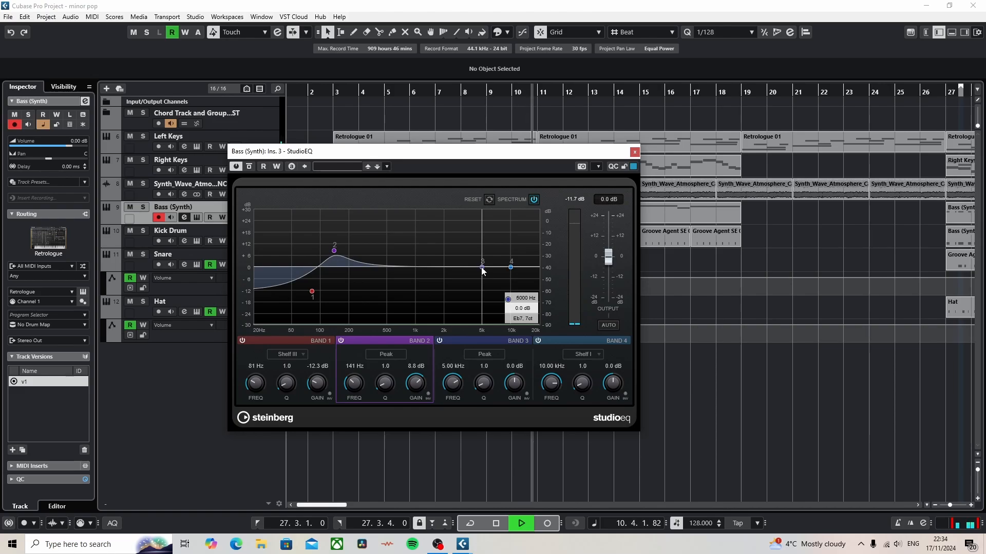
left_click_drag(482, 268, 377, 276)
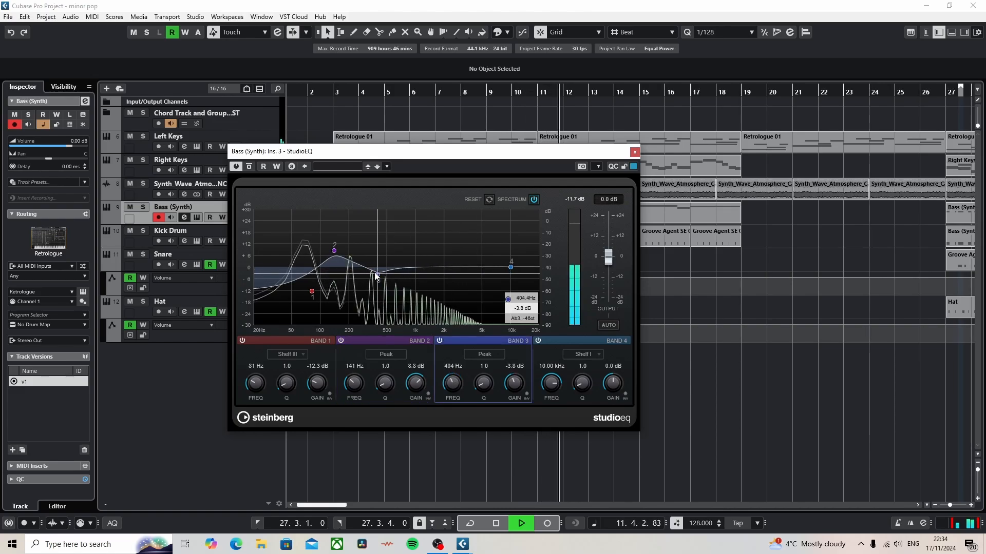
left_click_drag(334, 250, 373, 276)
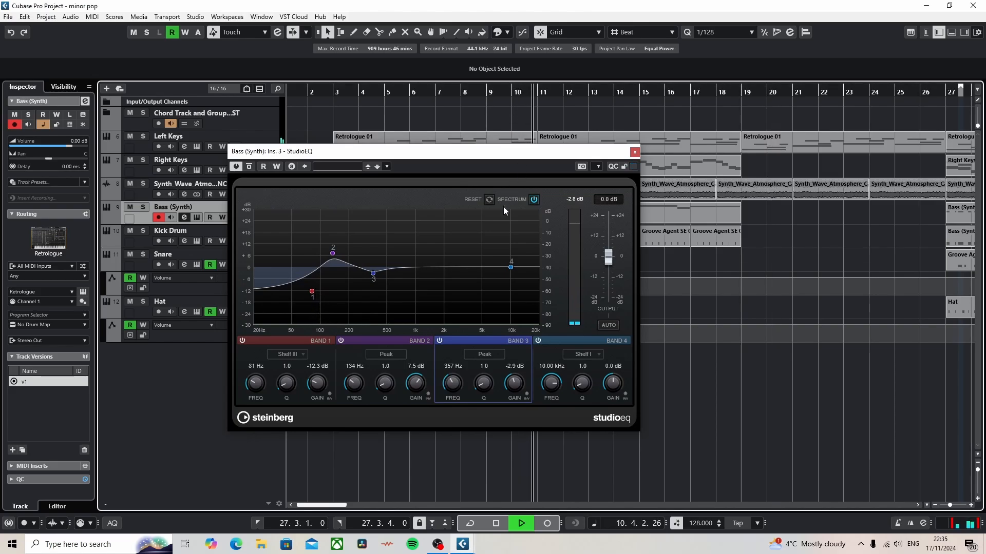
Roll off the bass highs with StudioEQ band 4 at about 11.43 kHz and -24 dB, and close the equalizer window.
left_click_drag(511, 267, 516, 320)
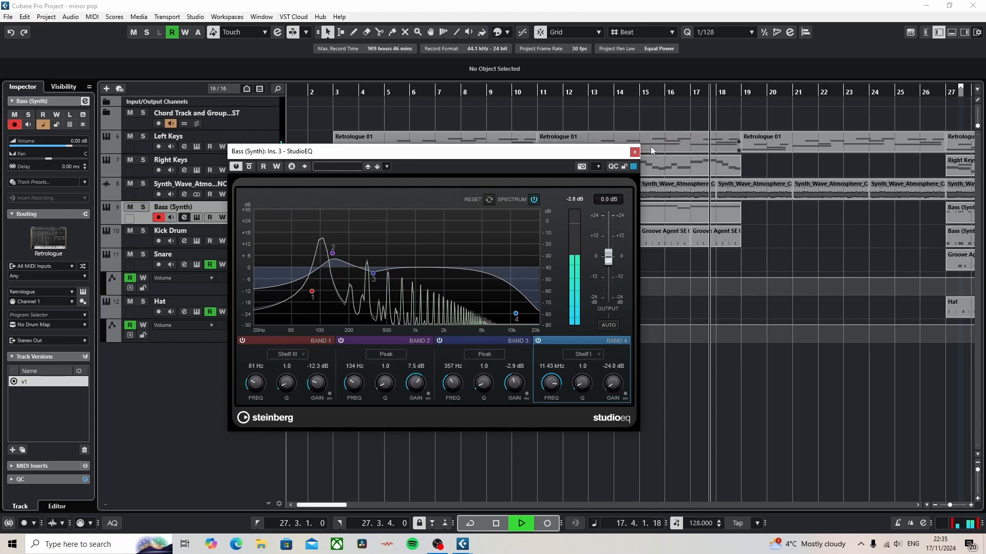
left_click(634, 153)
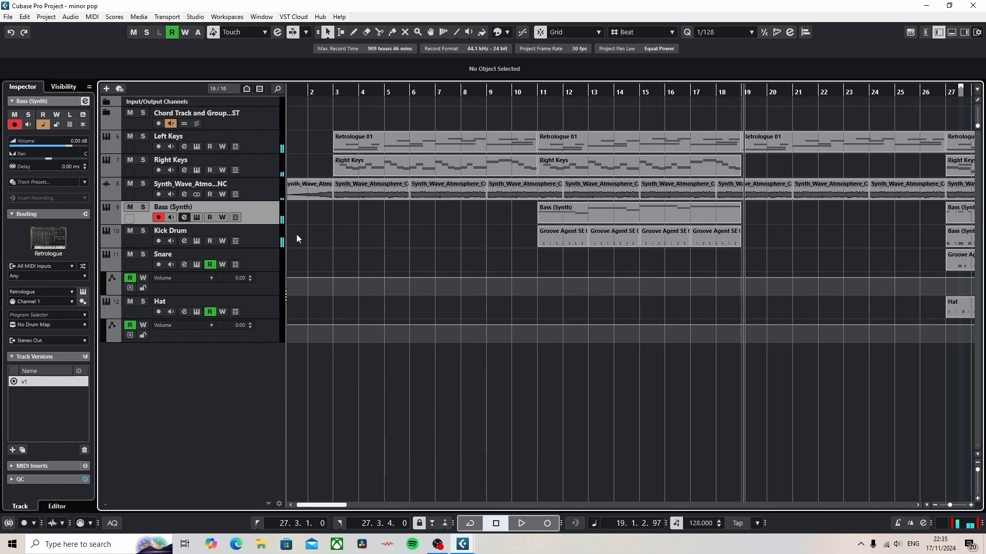
Examine the finished StudioEQ curve on the Bass (Synth) channel, and close the equalizer and channel settings.
left_click(183, 217)
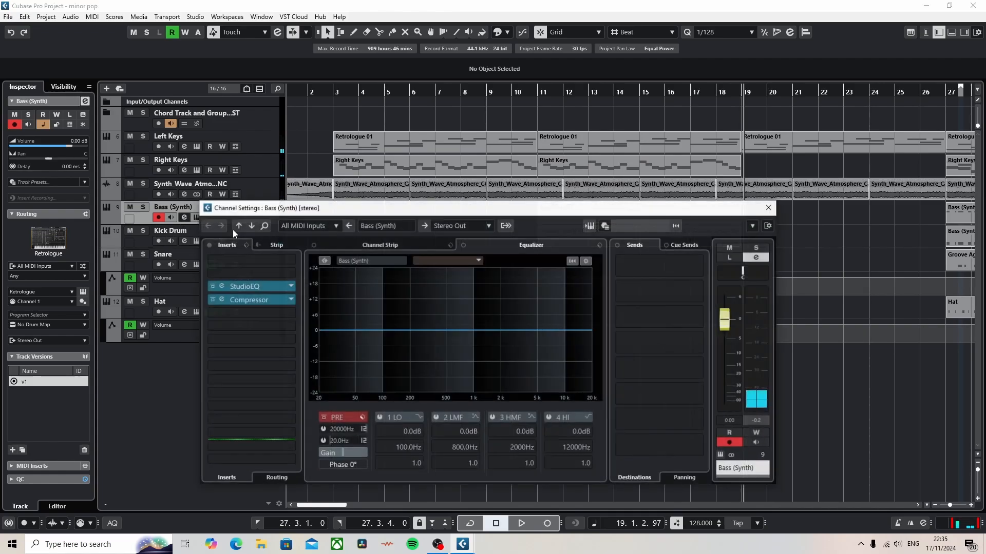
left_click(261, 287)
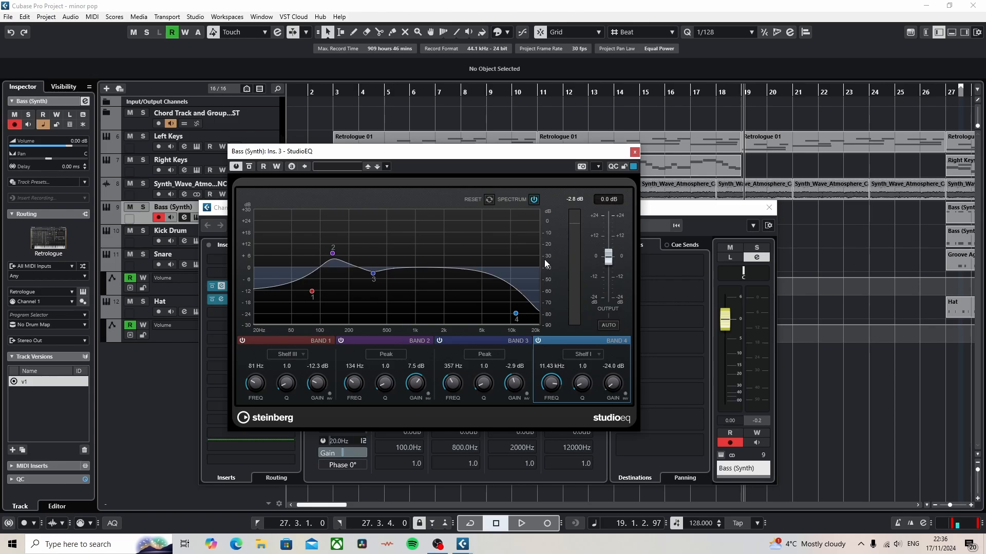
left_click(634, 151)
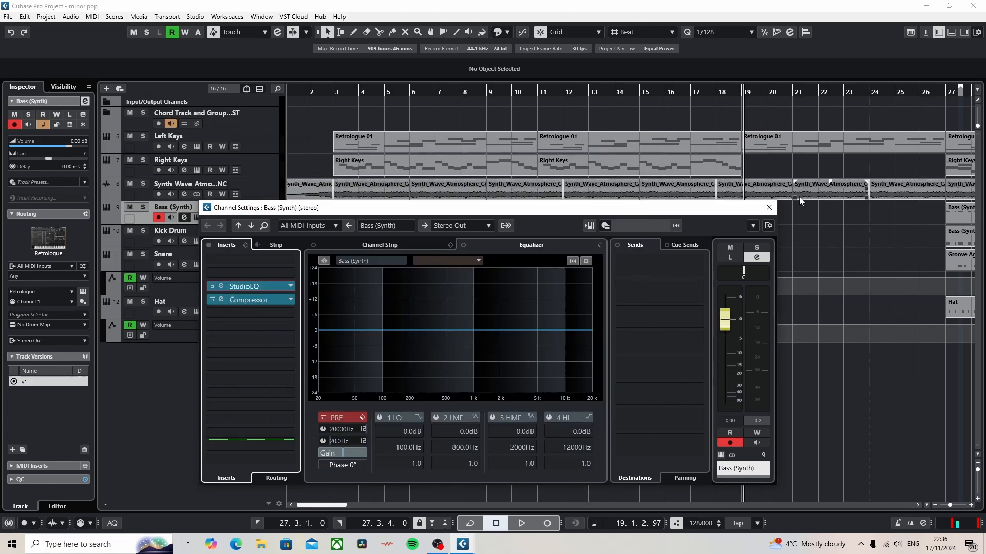
left_click(770, 207)
Open the Kick Drum track's channel settings to check its inserts and sends.
left_click(185, 241)
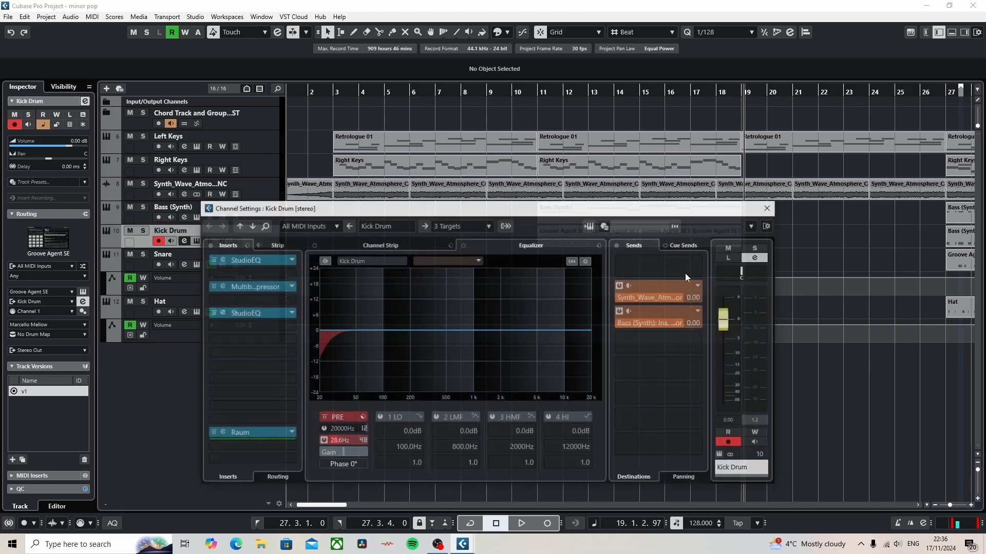